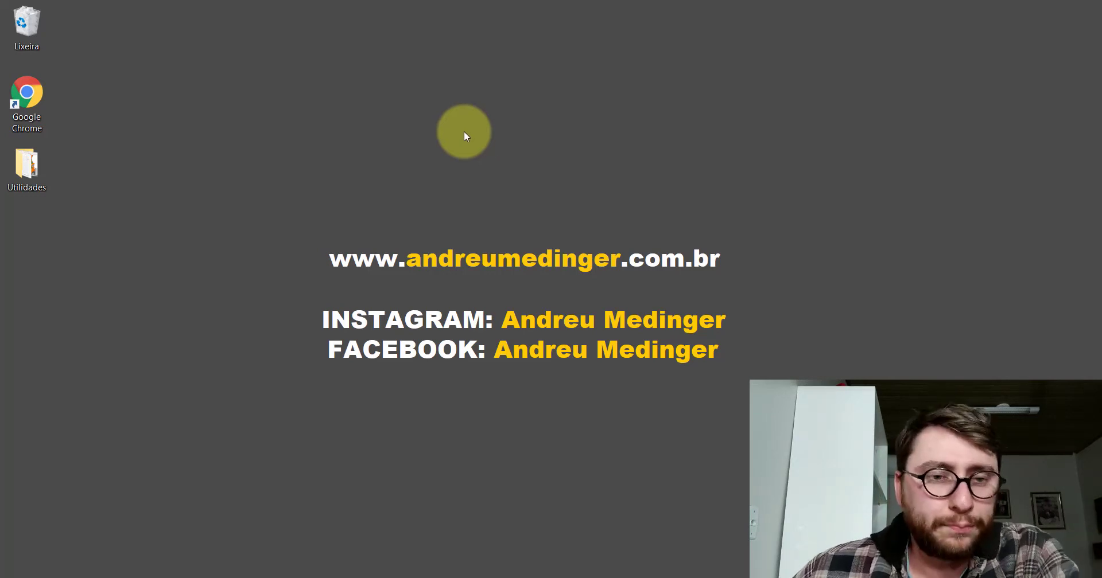
- Bring up the PM-ESC(029)2000 bucket assembly in SOLIDWORKS and zoom the view
click(538, 575)
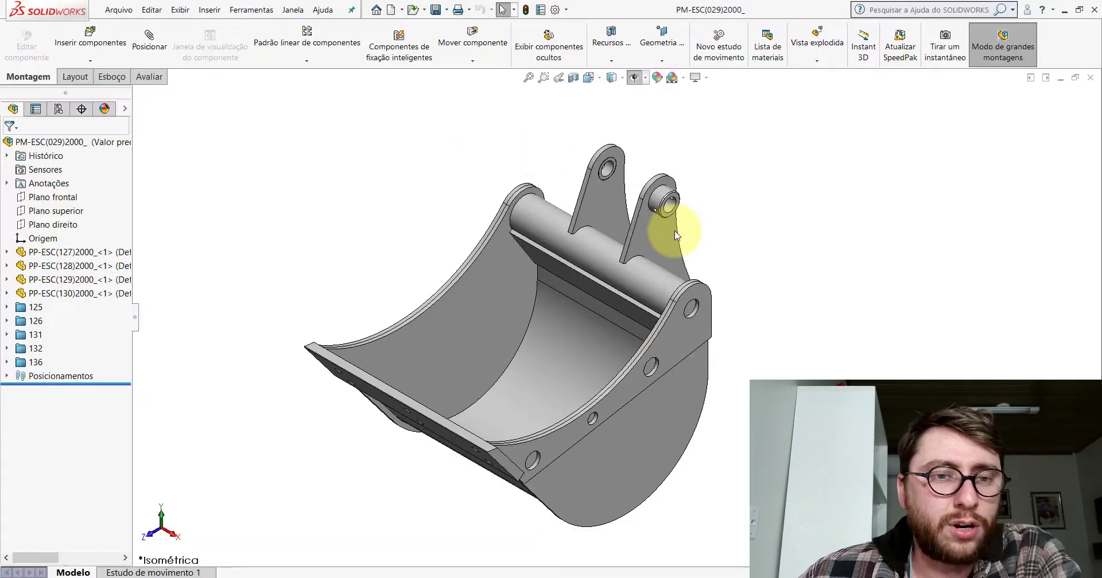
scroll(563, 311, up, 3)
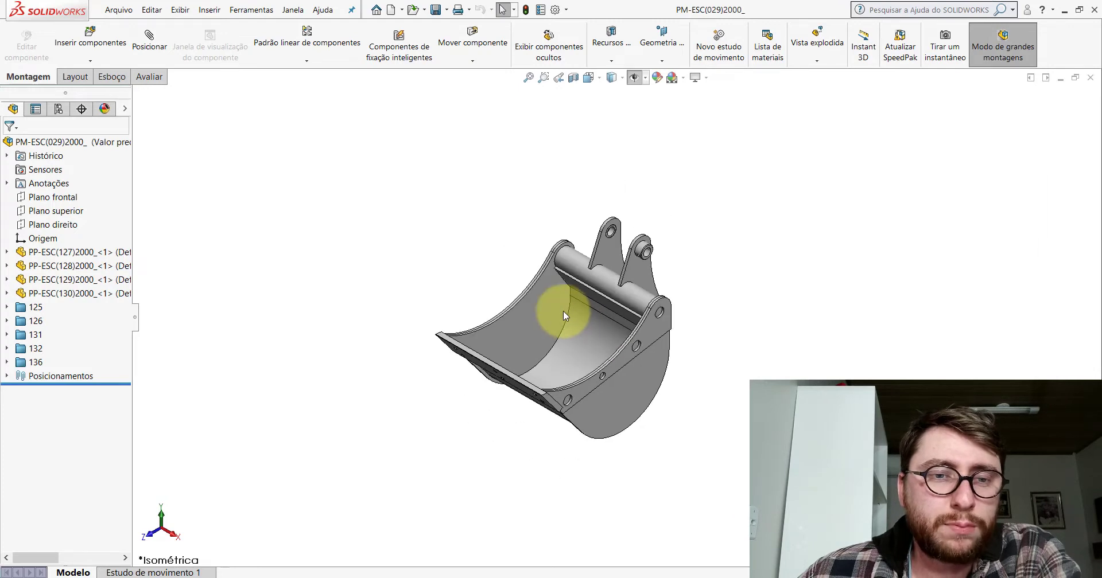
scroll(609, 332, down, 2)
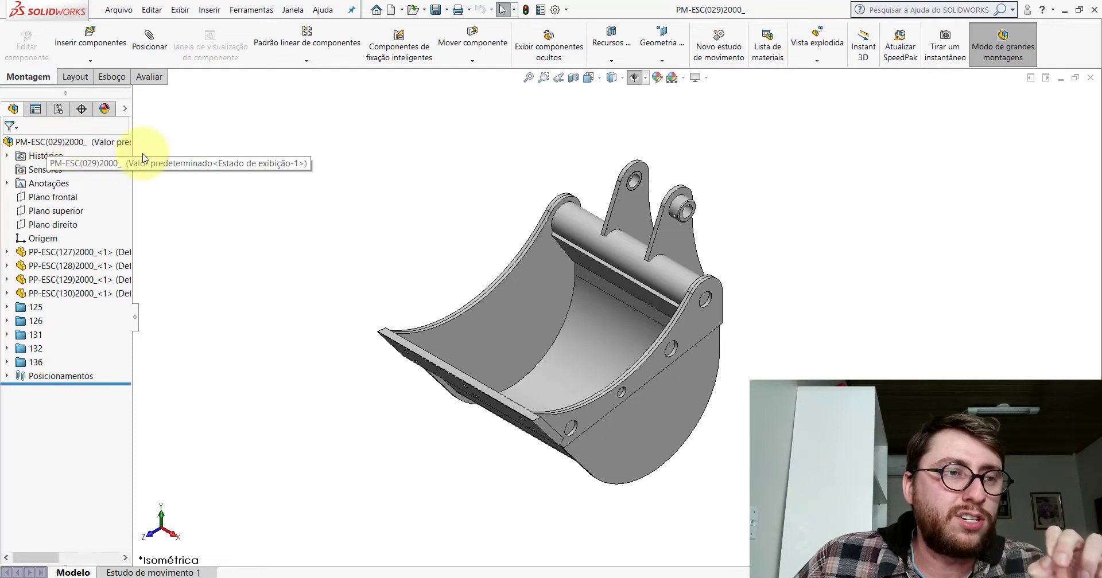
- Write the assembly code PM-ESC(029)2000 in uppercase in a new Notepad note, then minimize it
key(alt+Tab)
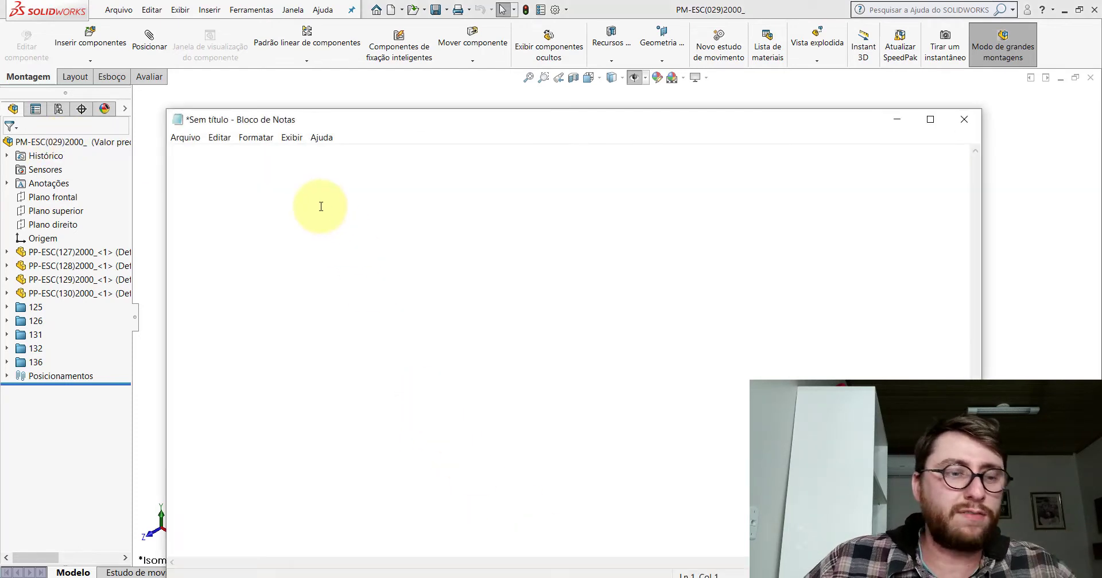
text(pm)
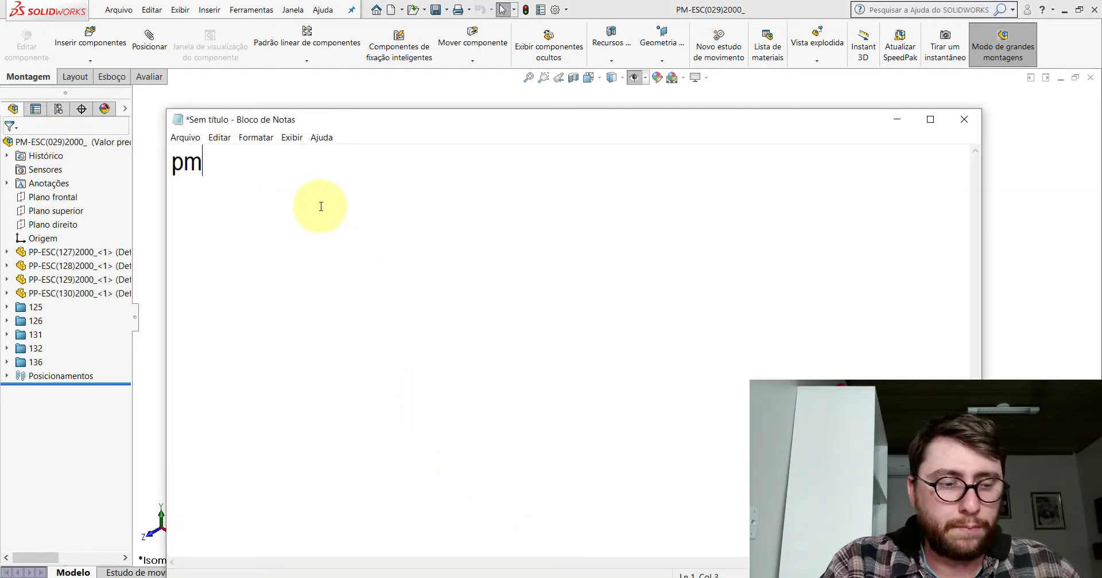
key(BackSpace)
key(BackSpace)
text(PM)
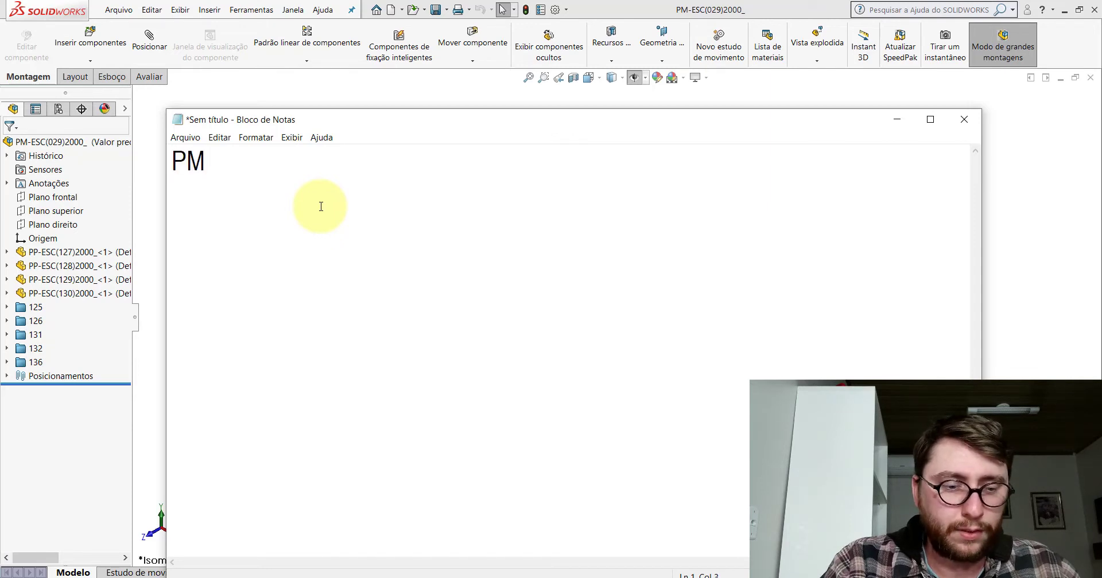
text(-ESC)
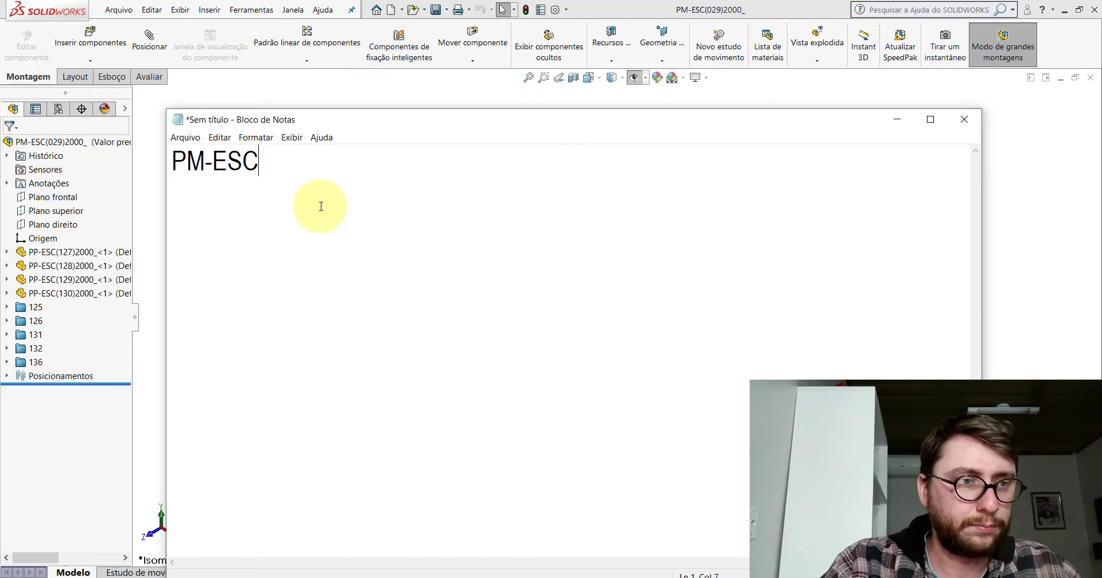
text((029)
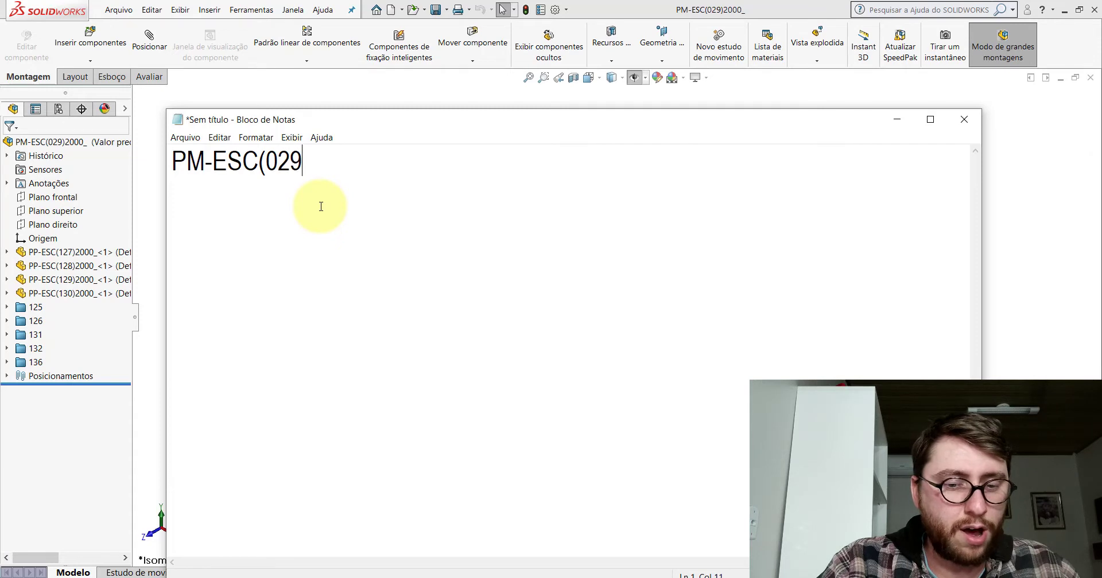
text()2000)
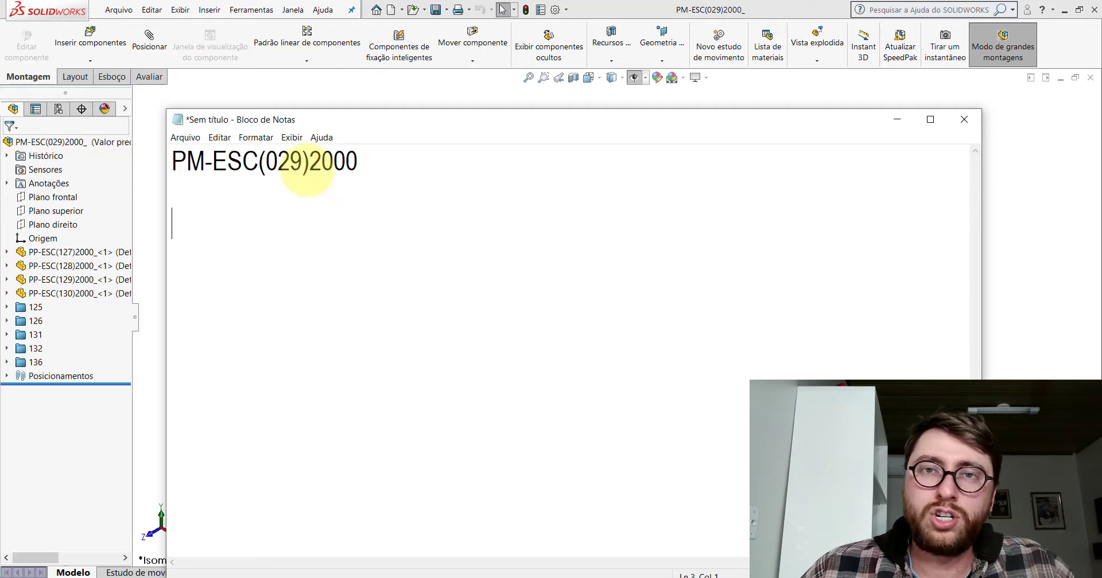
click(897, 119)
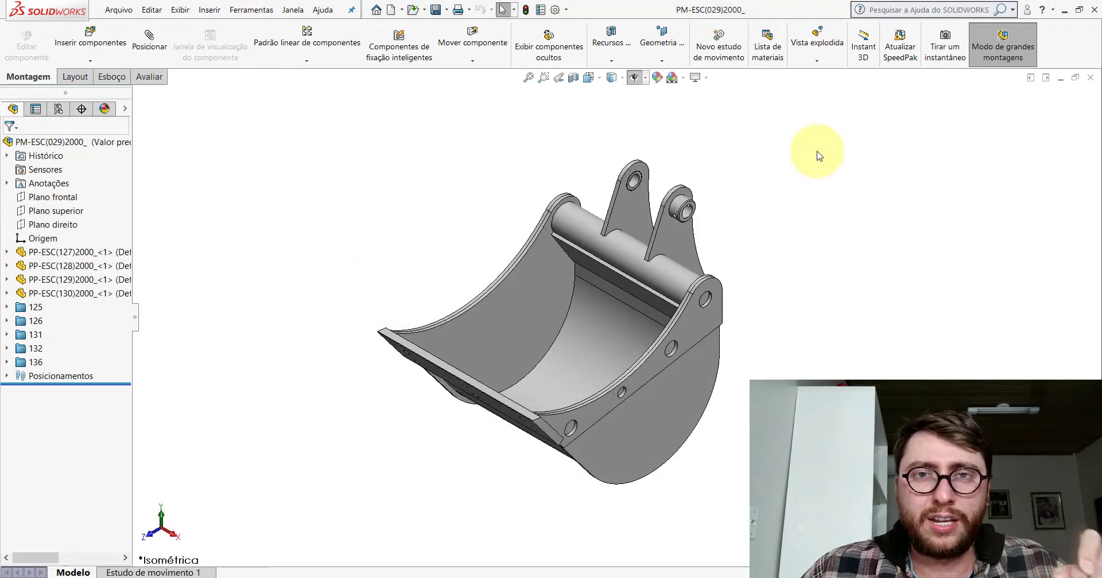
- Identify the right lug as PP-ESC(131)2000, then select the PM-ESC(029)2000 code in the note
click(681, 235)
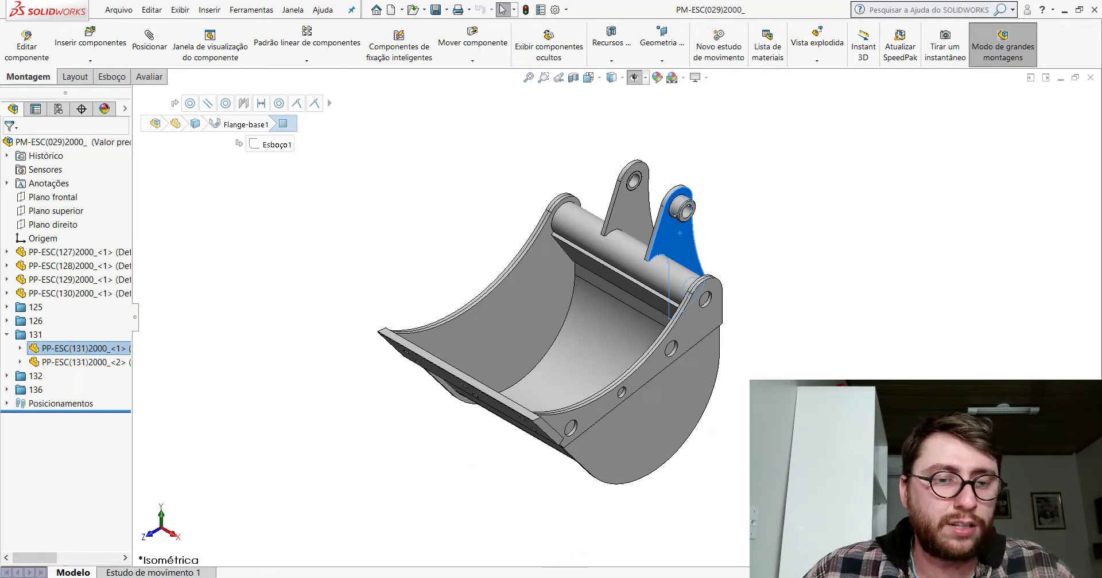
key(alt+Tab)
drag(373, 164, 172, 168)
key(ctrl+c)
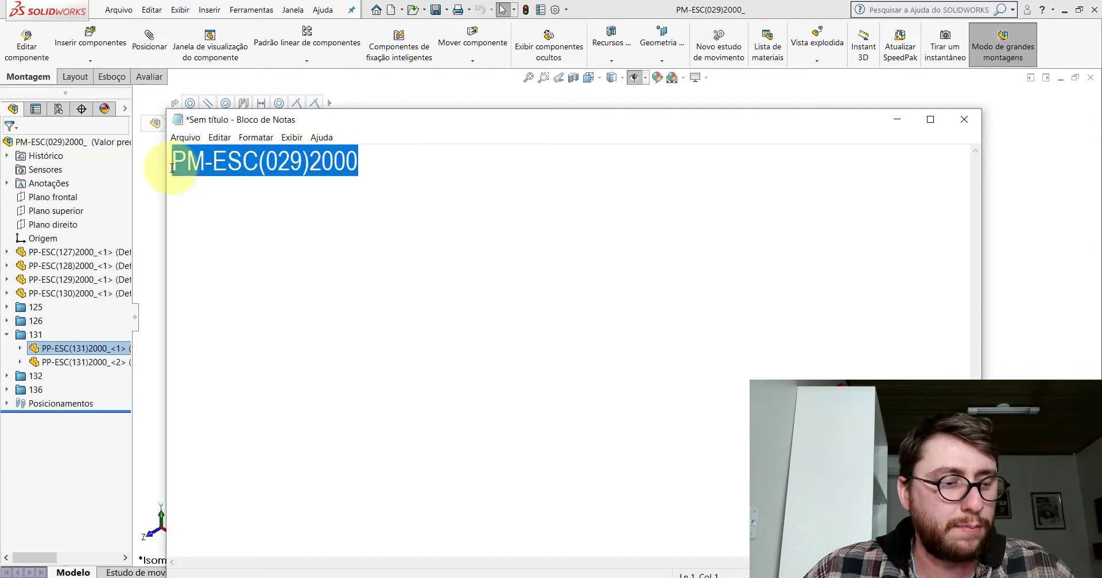
- Paste the code on line 3 and edit it into the part code PP-ESC(131)2000
click(394, 161)
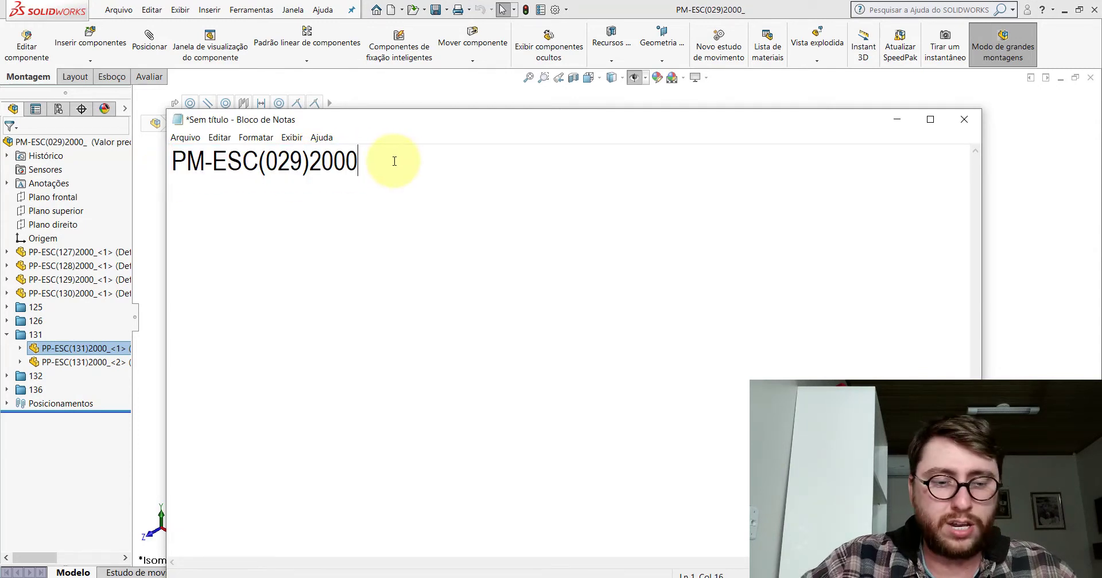
key(ctrl+v)
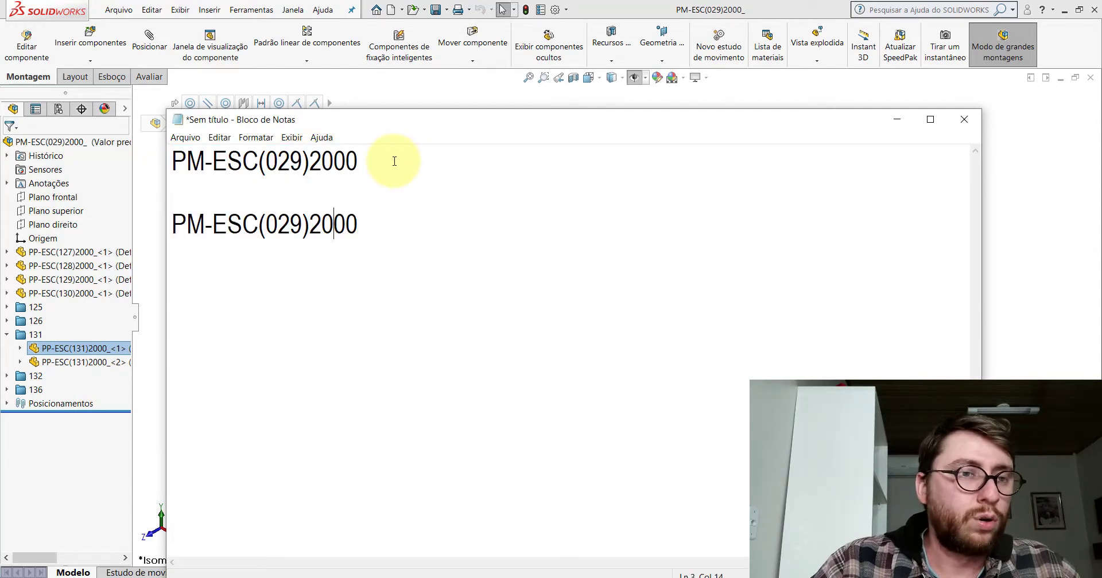
key(Left)
key(Left)
key(Left)
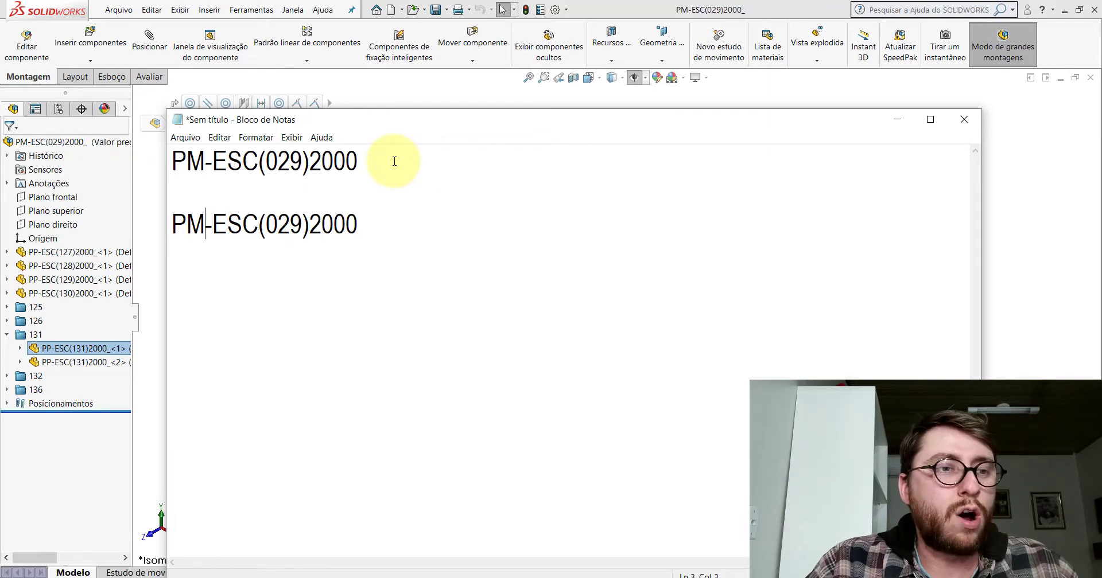
key(BackSpace)
text(P)
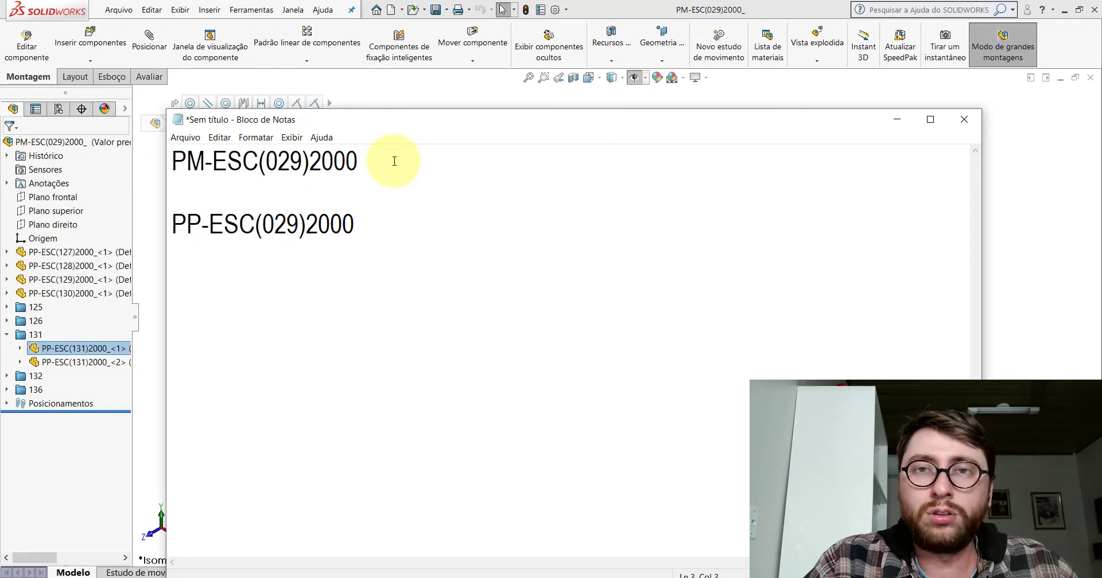
key(Right)
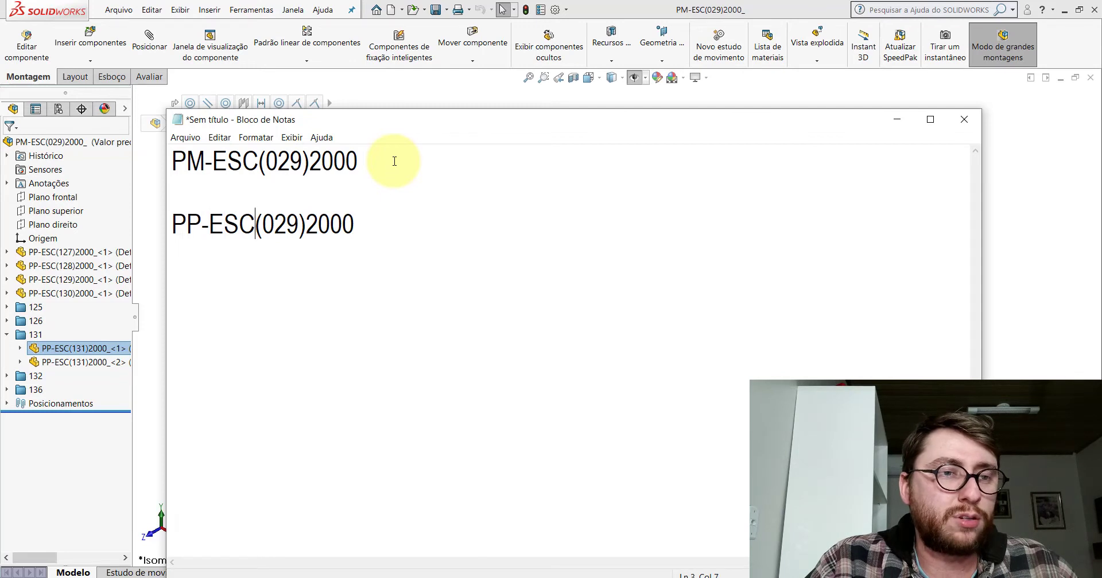
key(Right)
key(Right)
key(Right)
key(BackSpace)
key(BackSpace)
key(BackSpace)
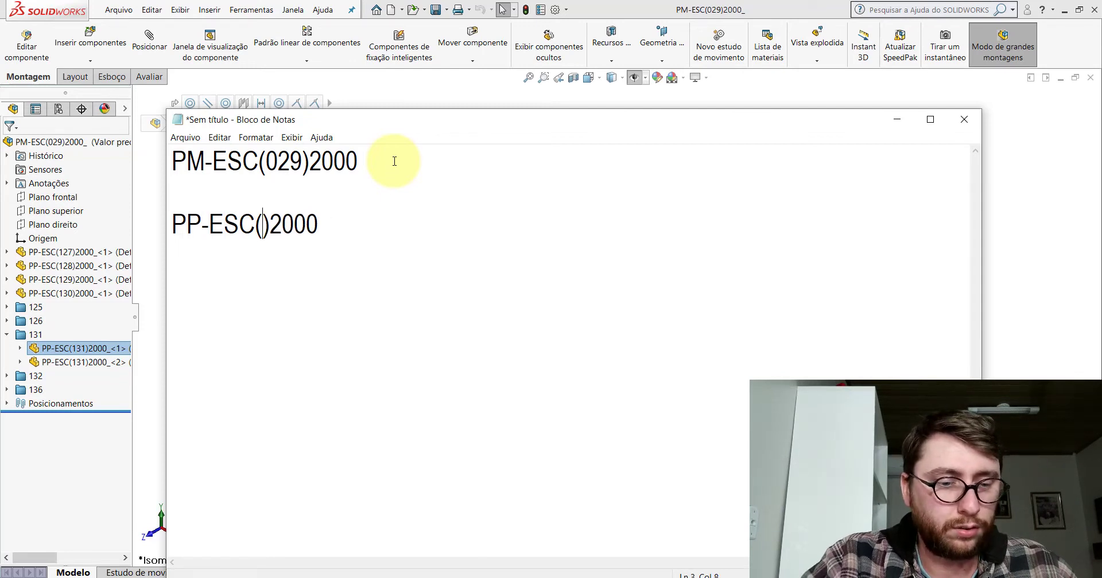
text(131)
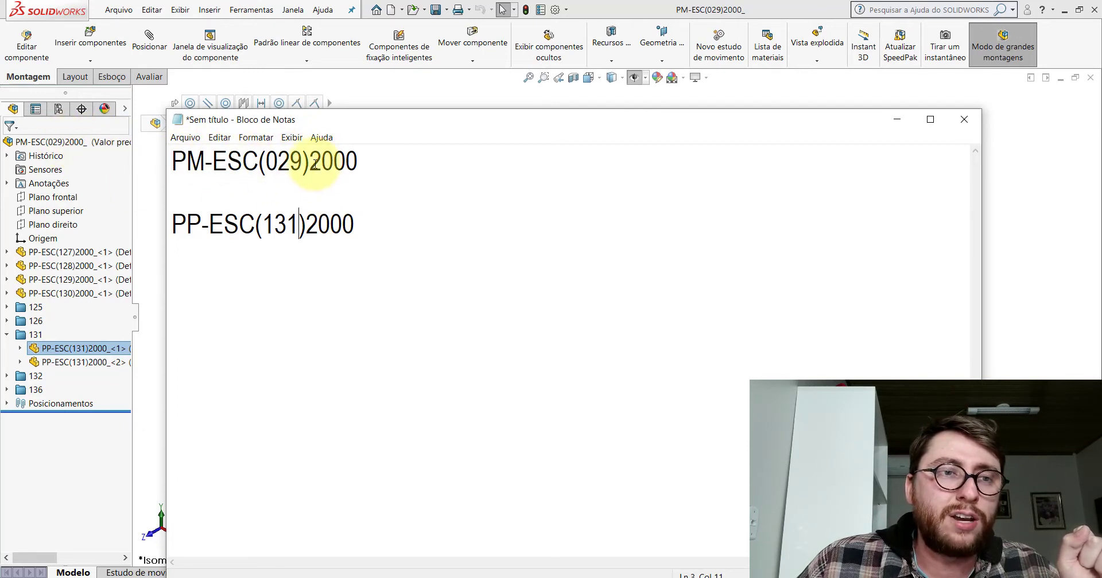
- Mark the trailing 2000 digits of the assembly code for comparison
drag(310, 161, 333, 162)
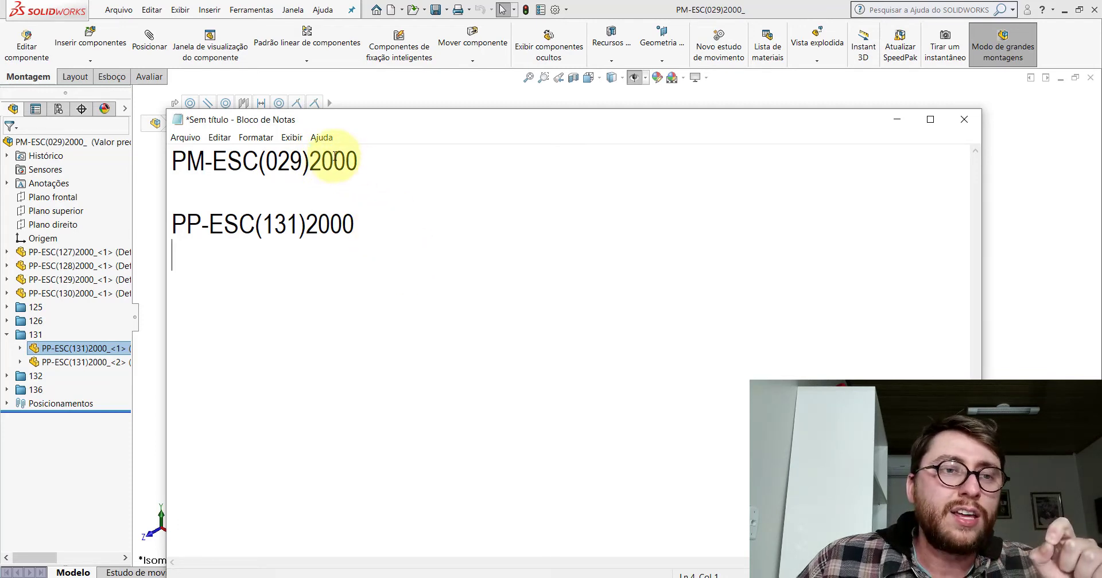
drag(333, 161, 357, 159)
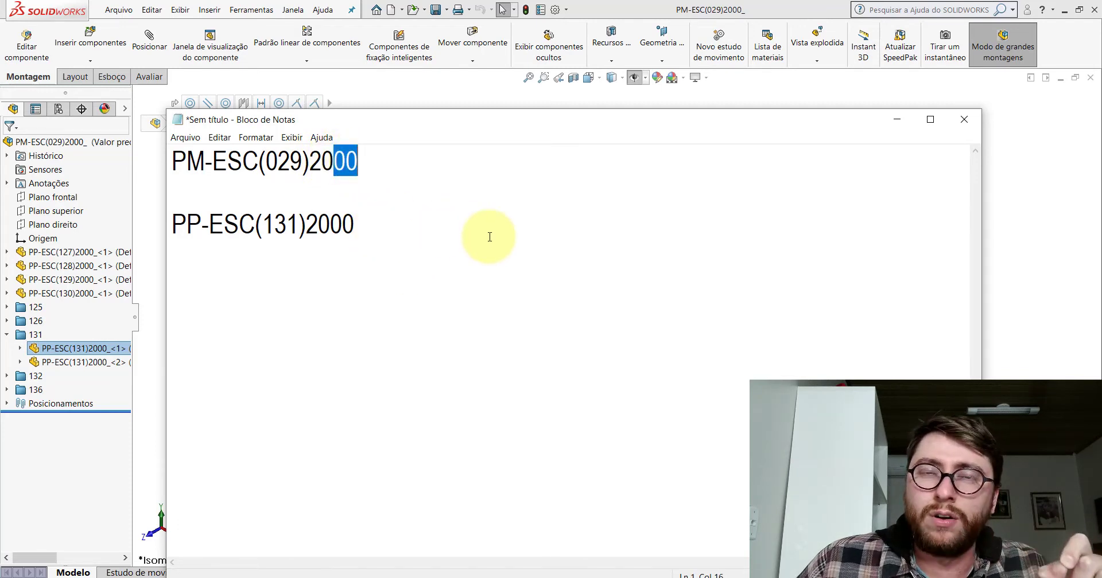
click(417, 177)
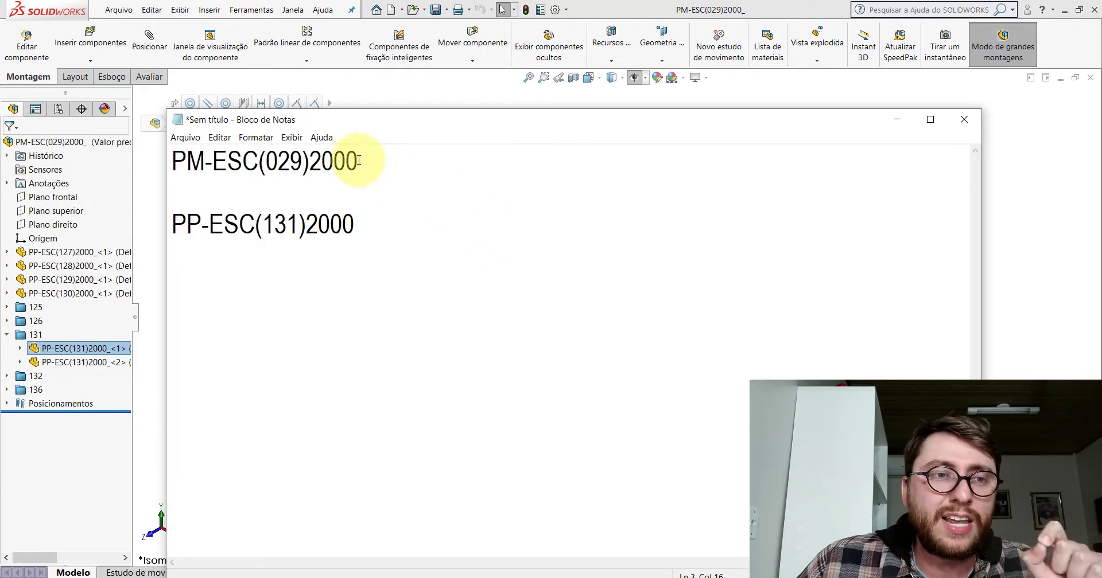
drag(357, 160, 333, 161)
click(450, 188)
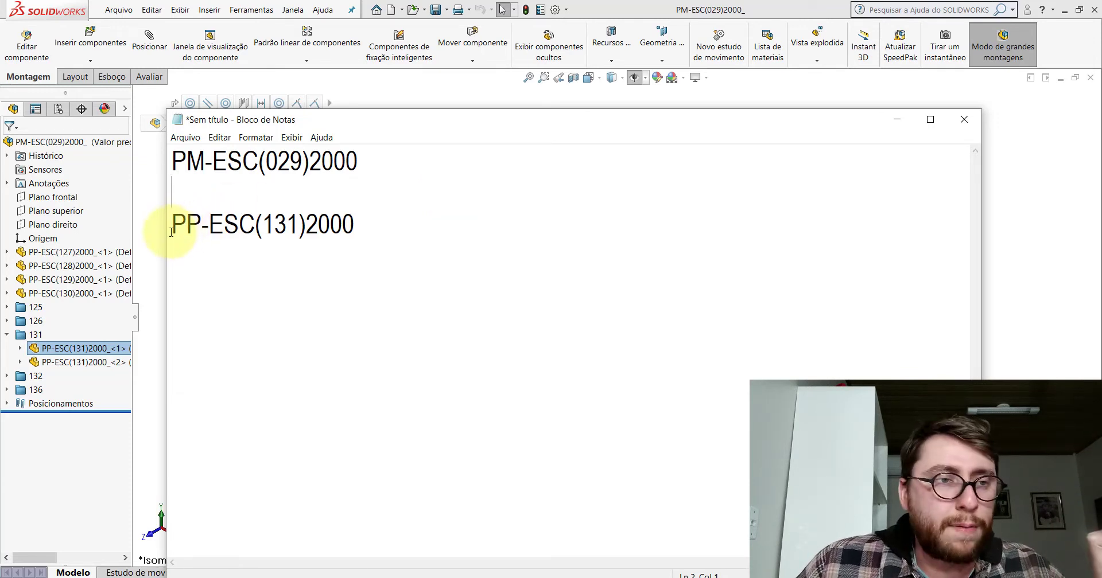
drag(173, 225, 198, 225)
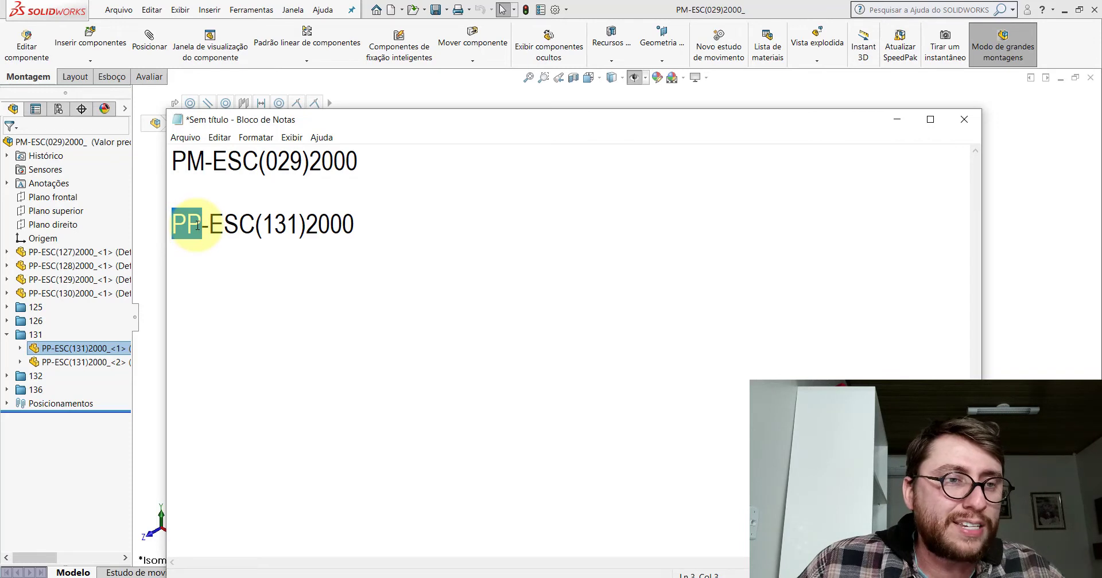
click(246, 253)
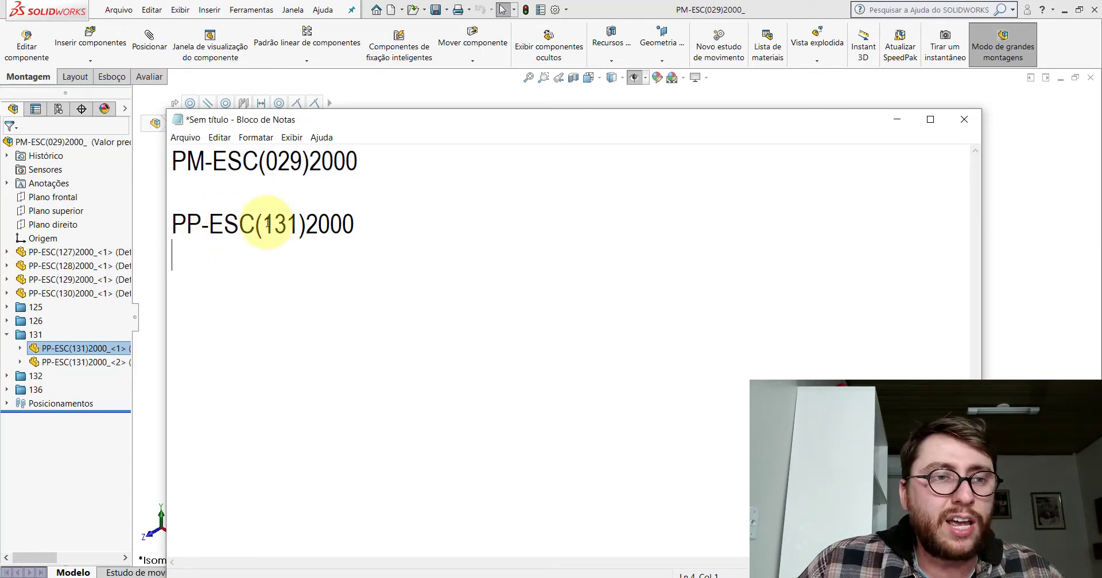
drag(263, 224, 299, 224)
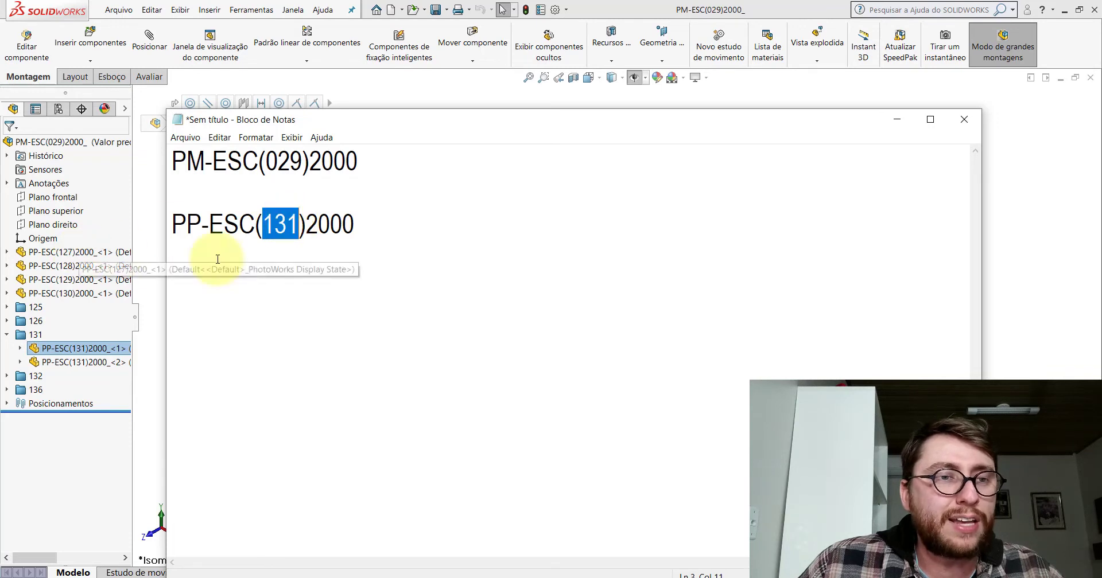
click(218, 260)
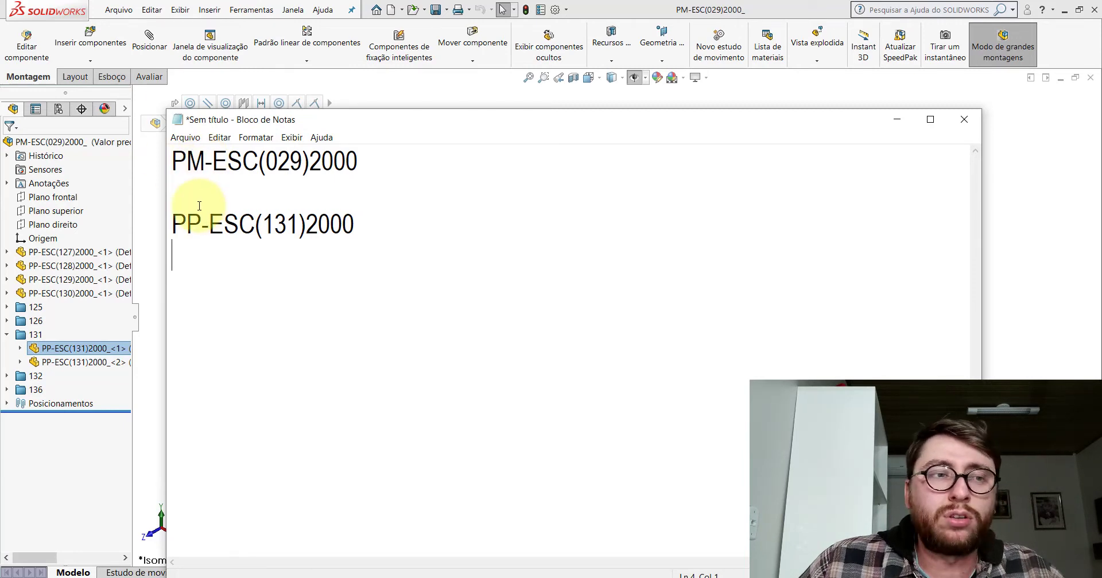
drag(197, 162, 172, 162)
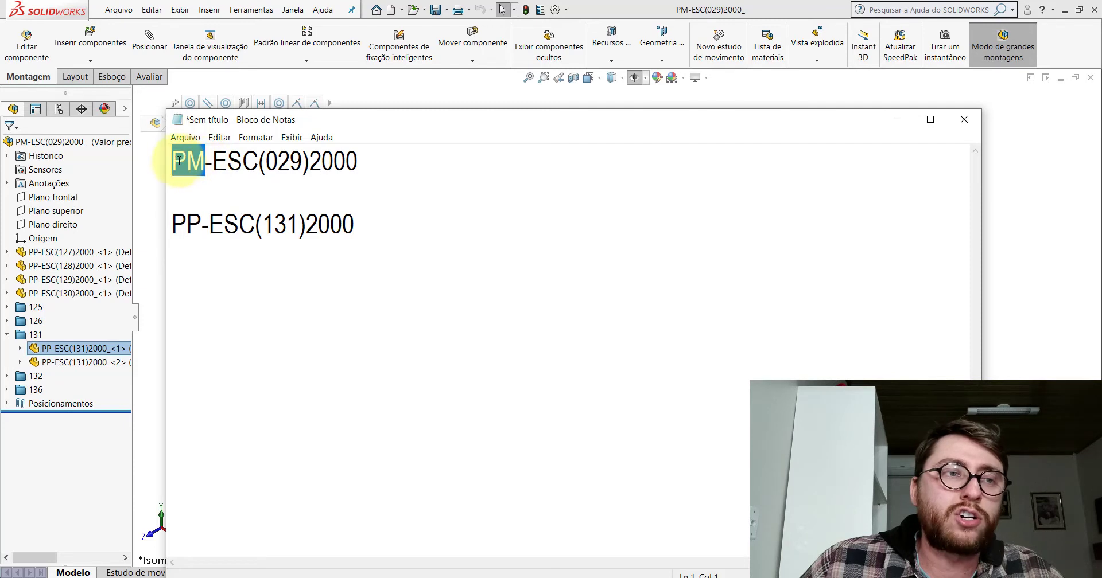
click(318, 224)
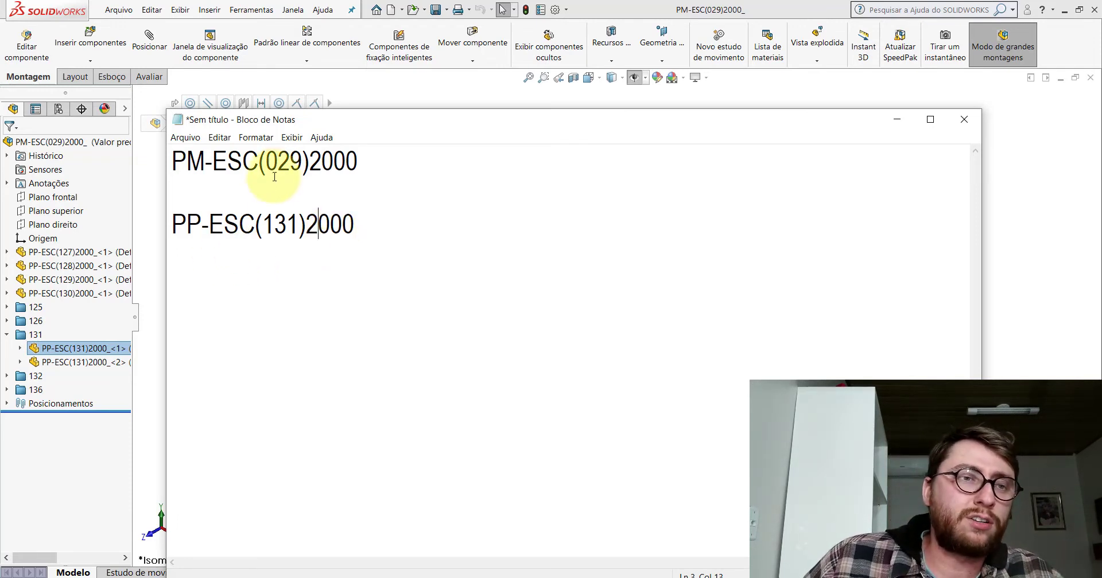
drag(268, 160, 303, 163)
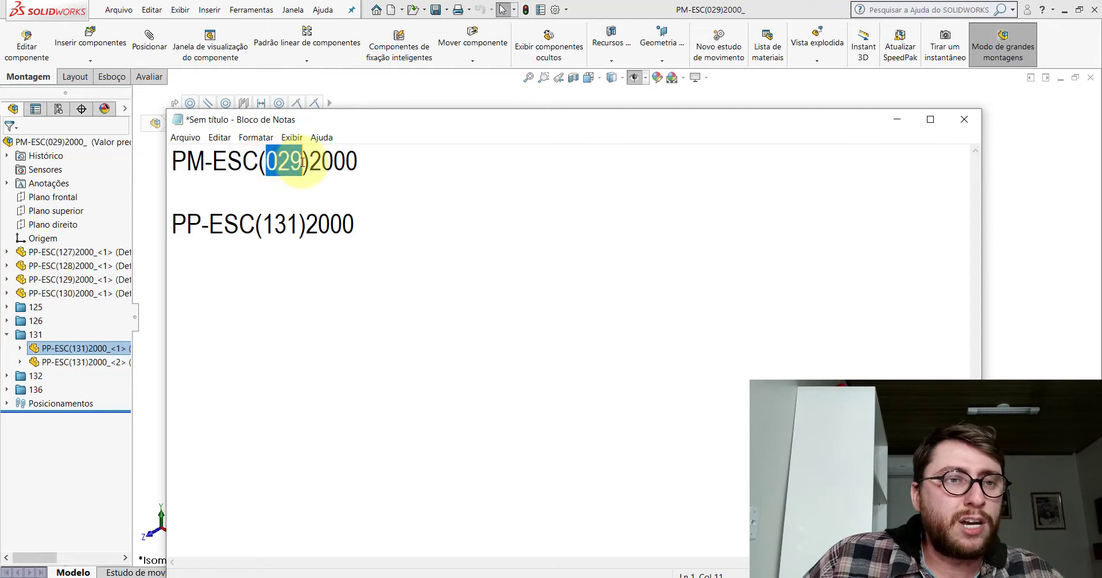
click(264, 223)
drag(267, 224, 297, 223)
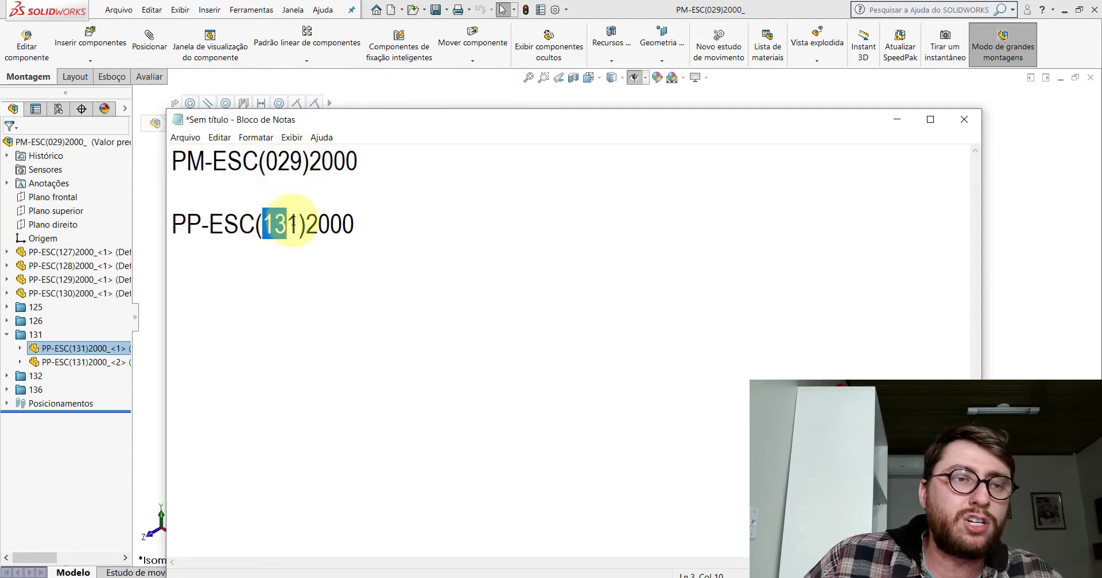
click(371, 274)
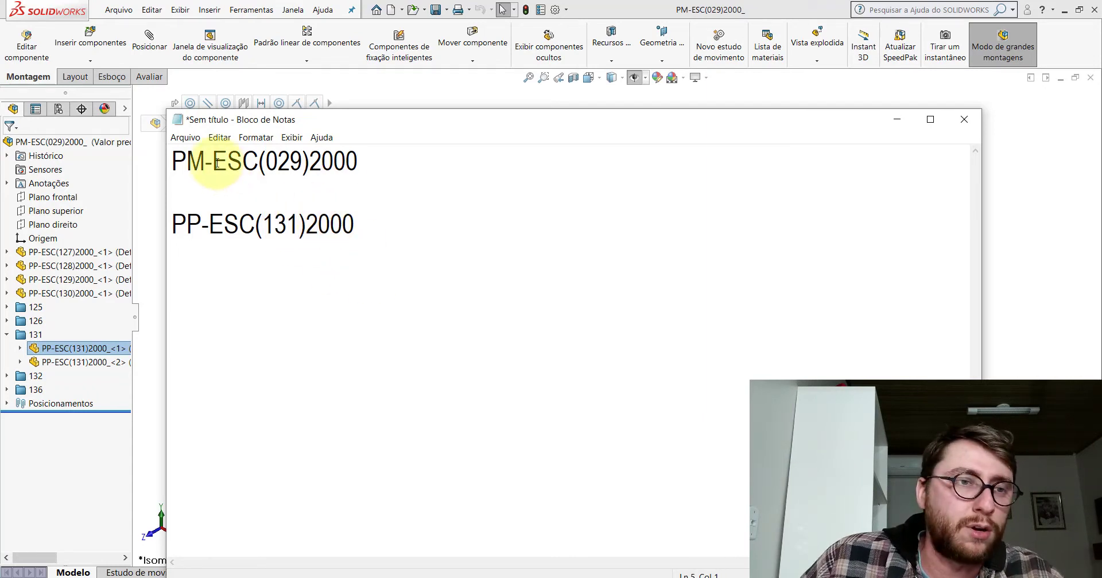
drag(205, 157, 172, 157)
click(201, 221)
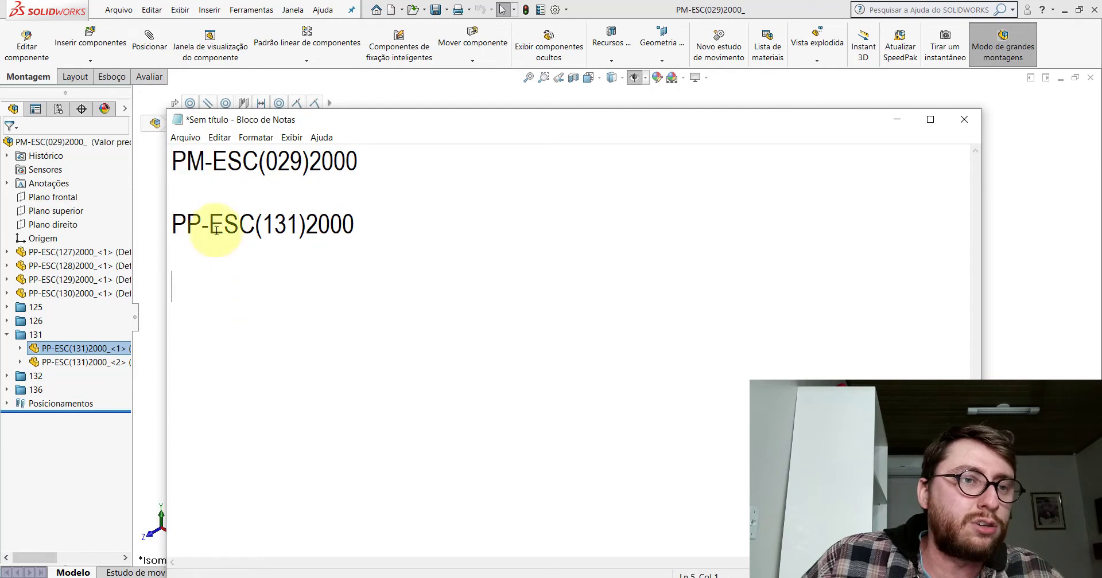
drag(201, 221, 172, 221)
click(295, 307)
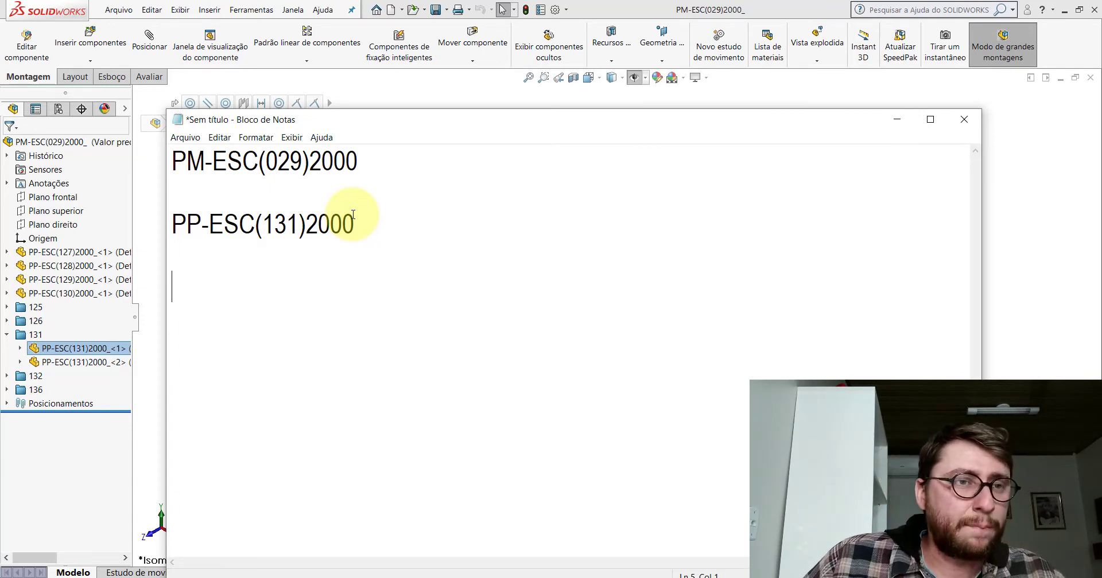
drag(354, 224, 306, 223)
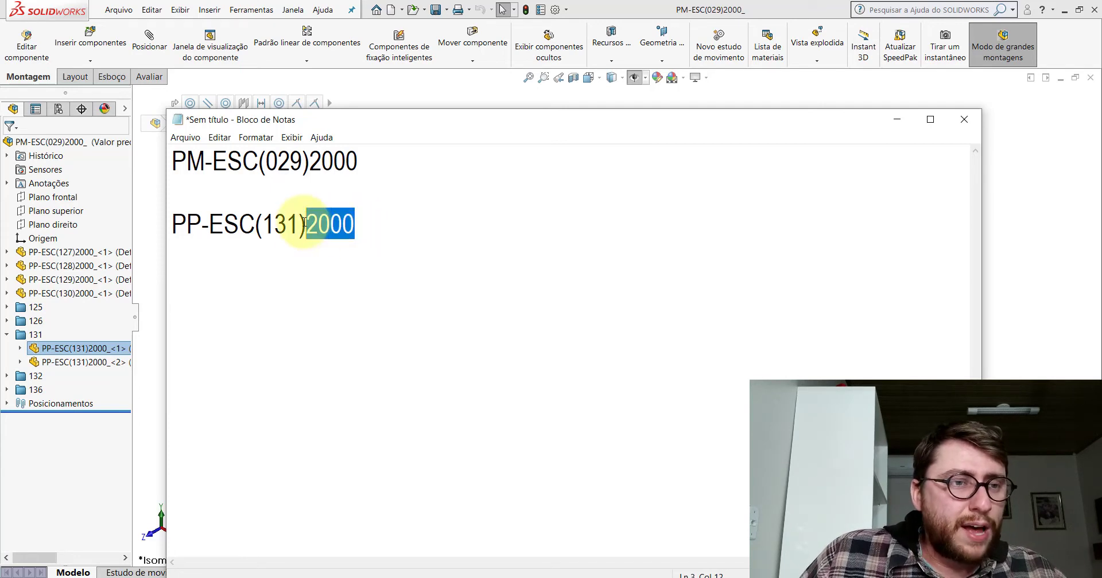
click(400, 187)
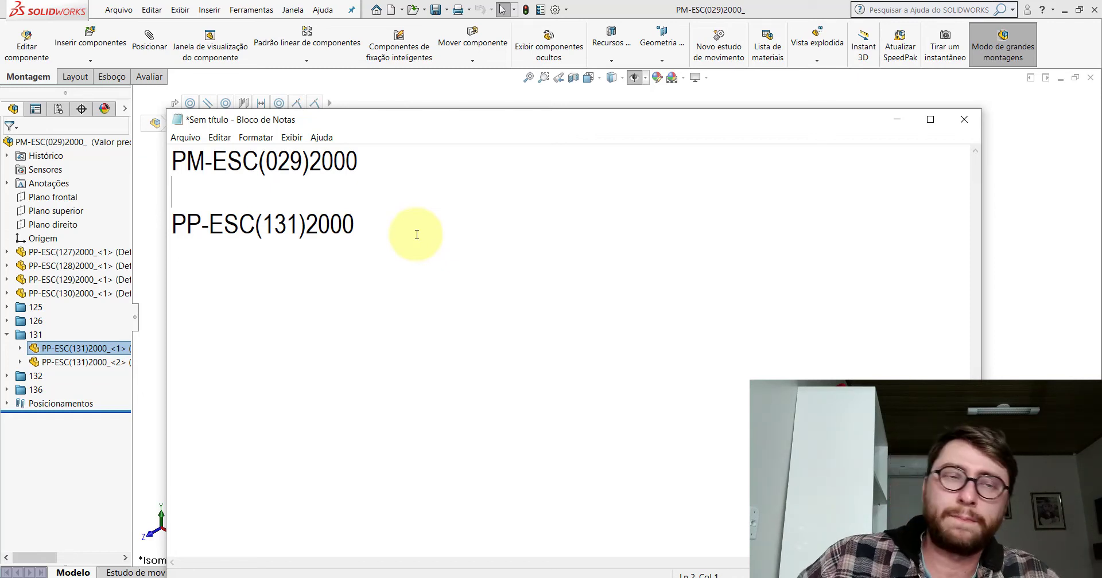
- Minimize the notes, collapse folder 131, and highlight parts PP-ESC(127)2000 through PP-ESC(130)2000
click(896, 119)
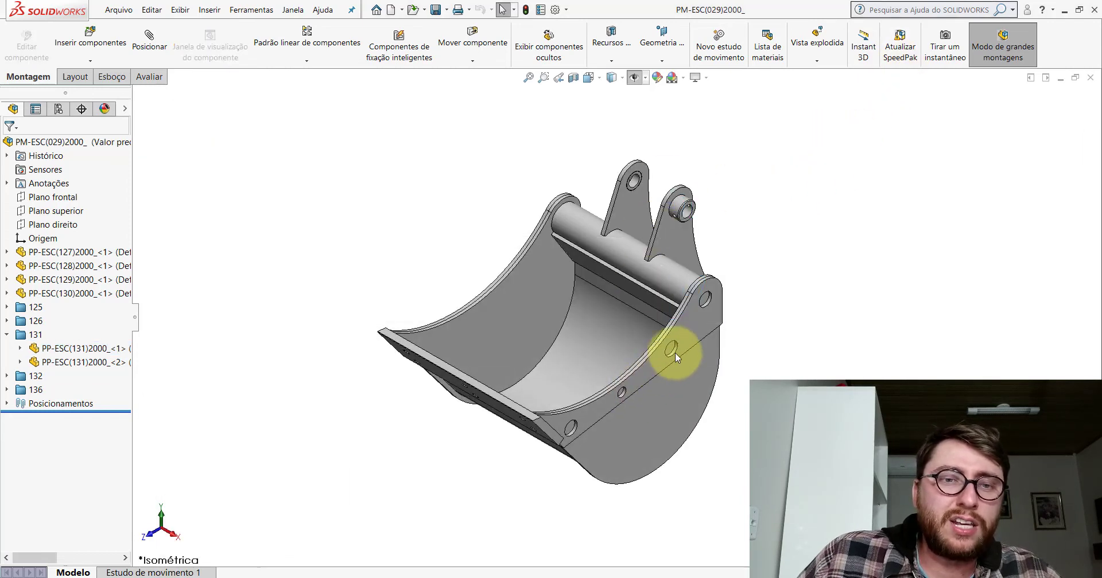
click(6, 335)
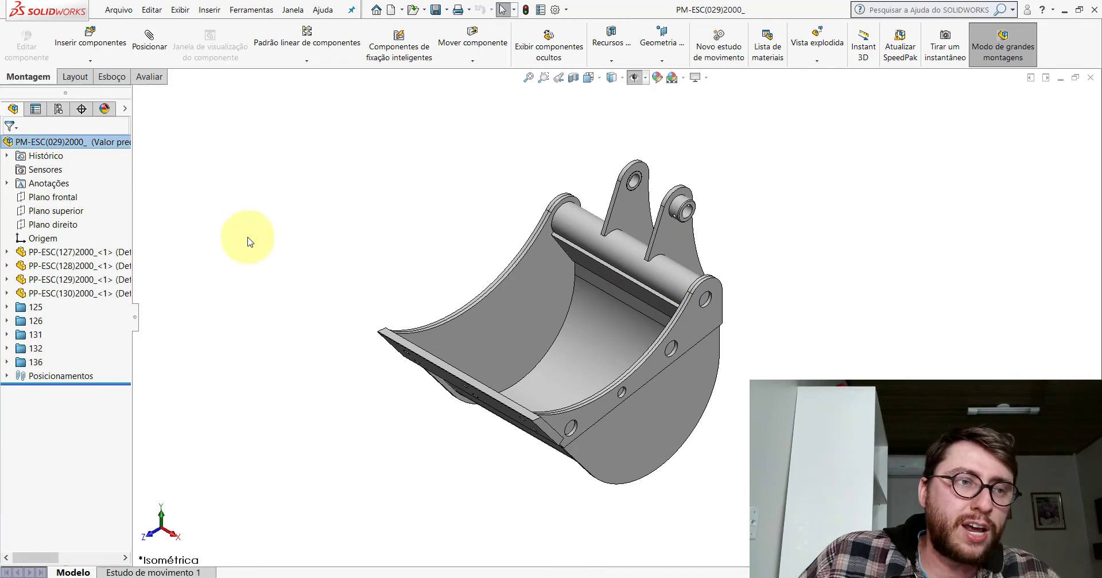
click(66, 253)
click(66, 265)
click(66, 279)
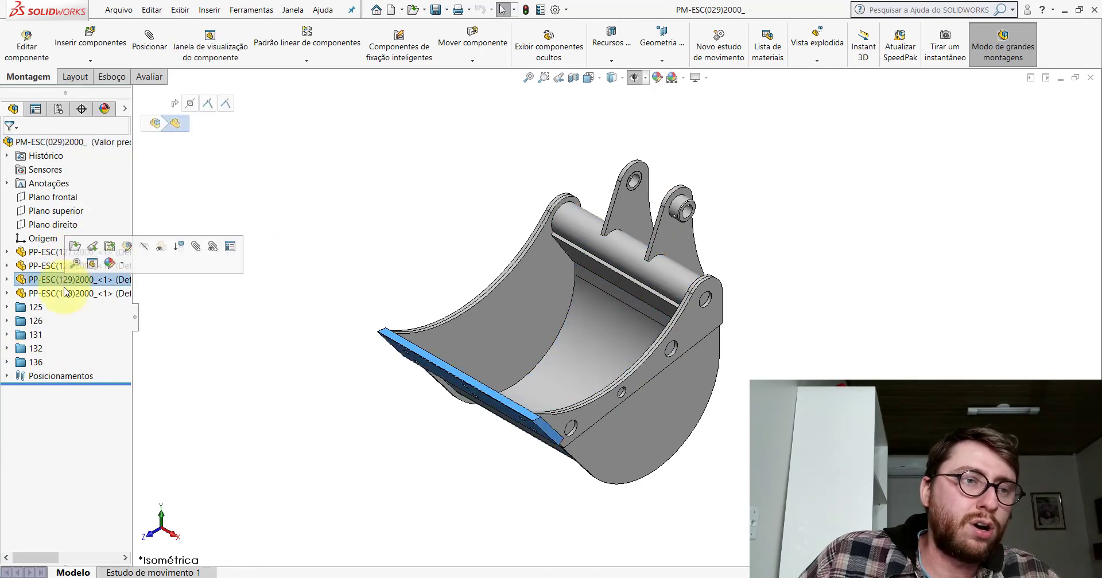
click(66, 294)
click(314, 155)
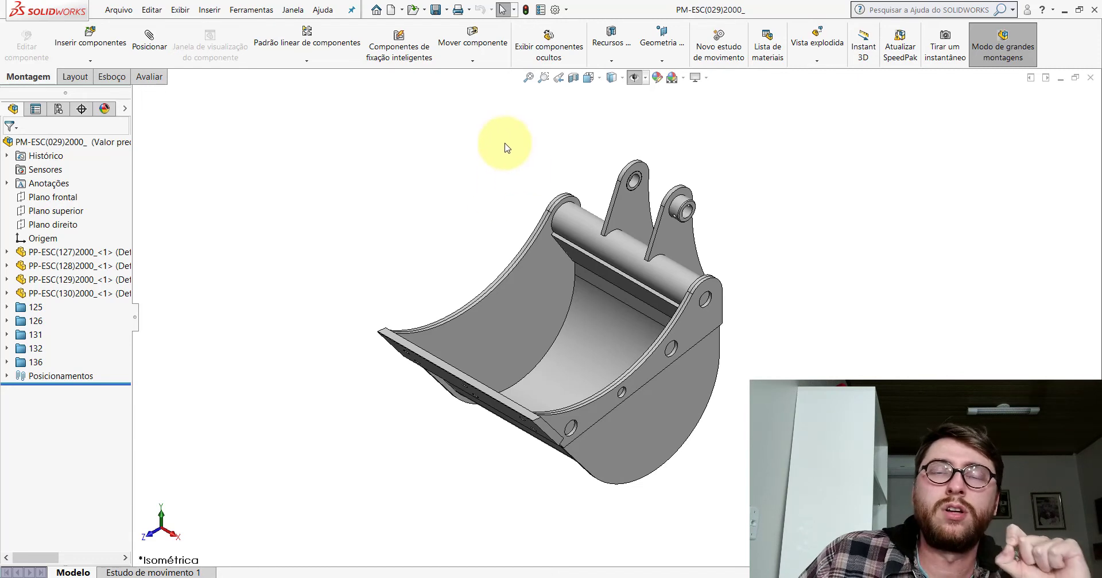
- Select the top-level PM-ESC(029)2000 assembly in the tree, then clear the selection
click(45, 143)
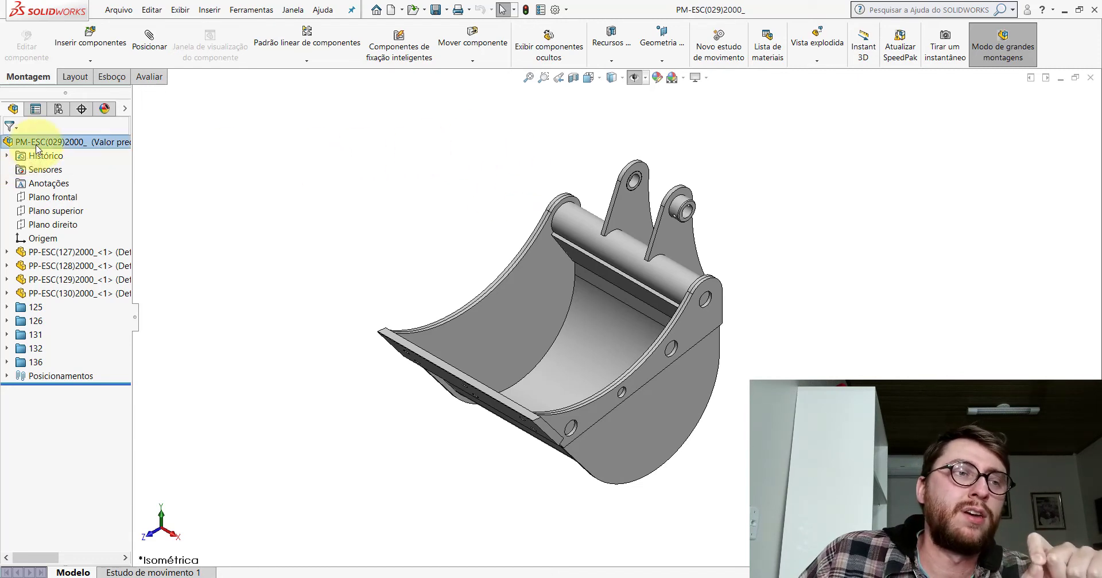
click(309, 167)
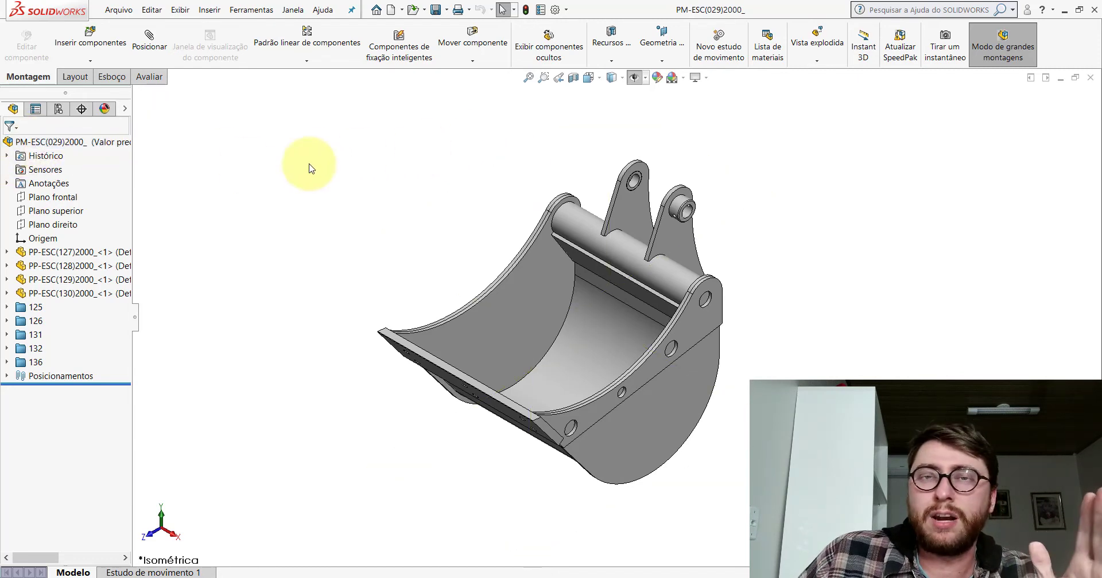